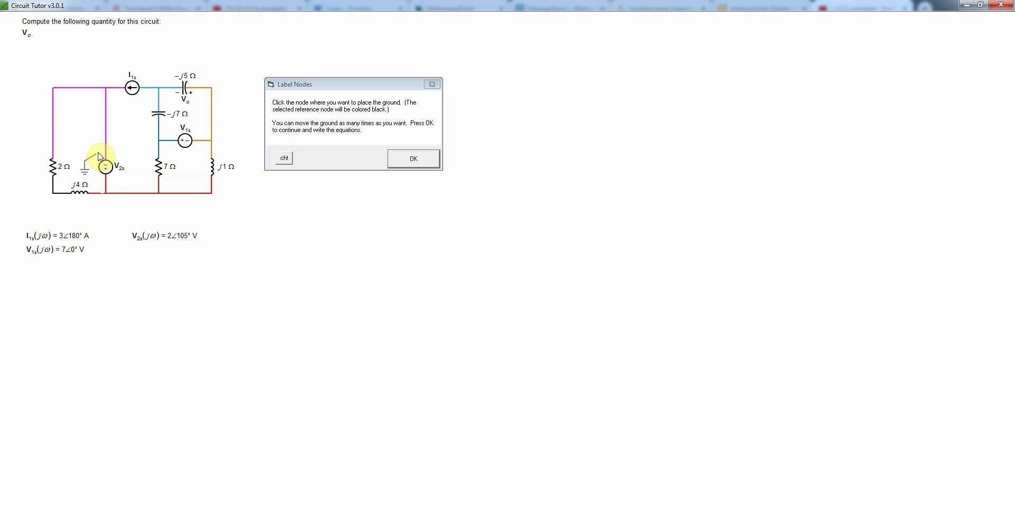
- Put the ground at the top-left node and accept the V1–V5 node labels
left_click(54, 92)
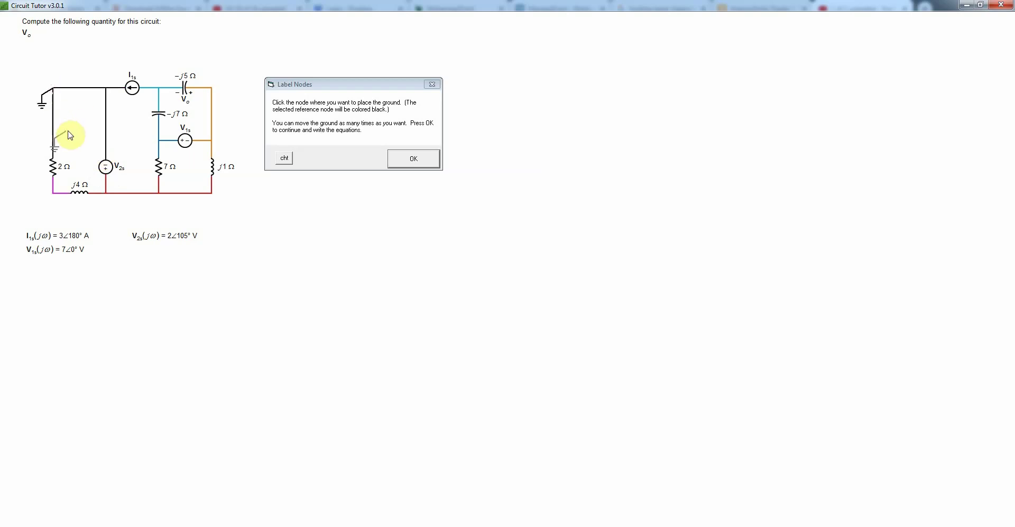
left_click(413, 159)
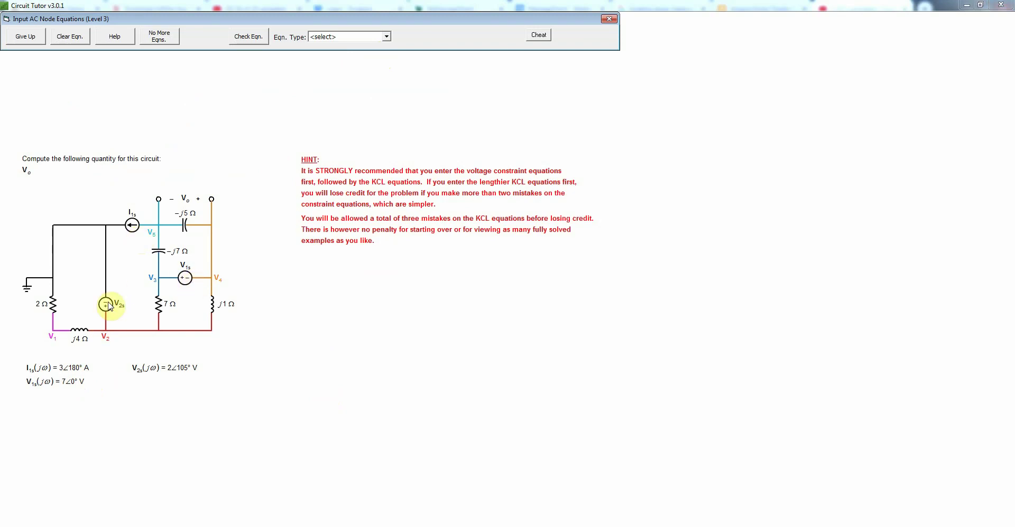
- Build the voltage constraint V3 − V4 = 7∠0° V and submit it for checking
left_click(387, 37)
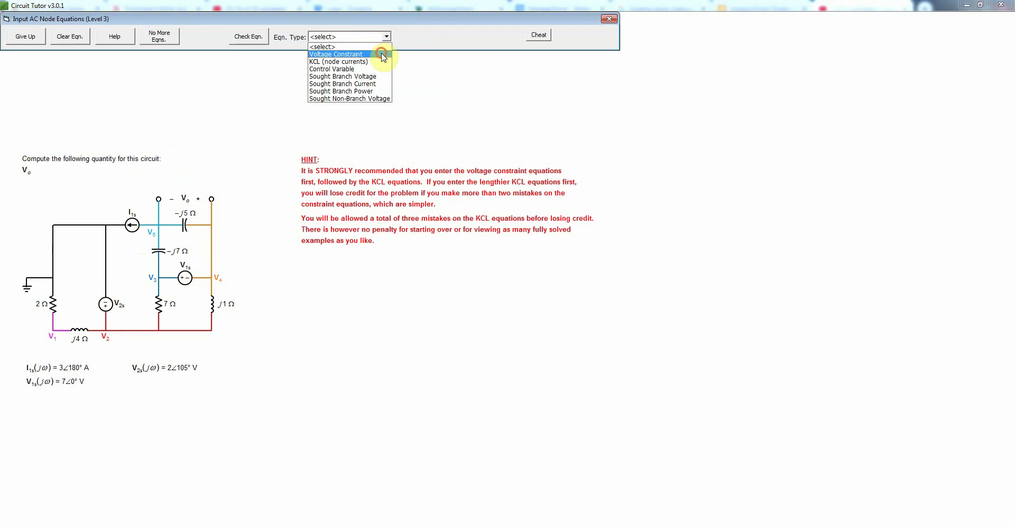
left_click(383, 55)
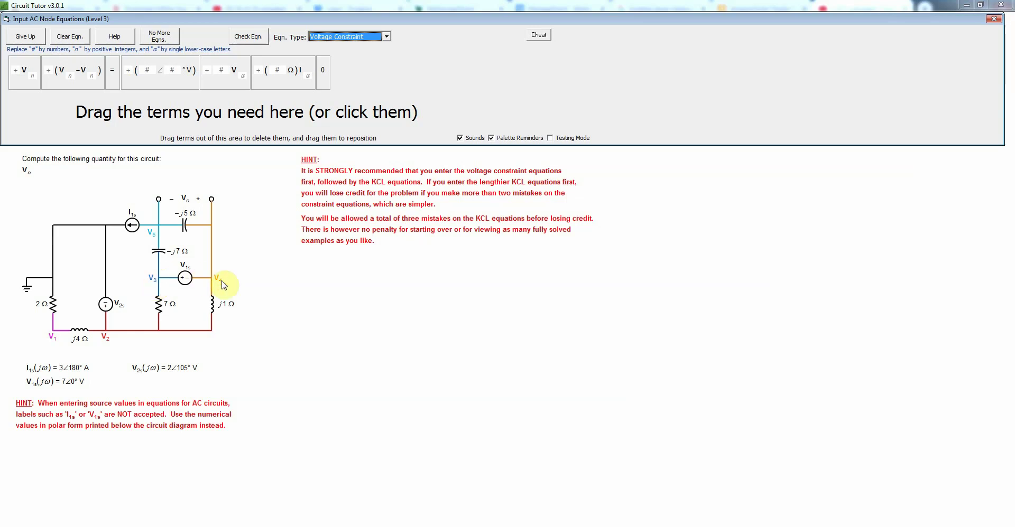
left_click(87, 87)
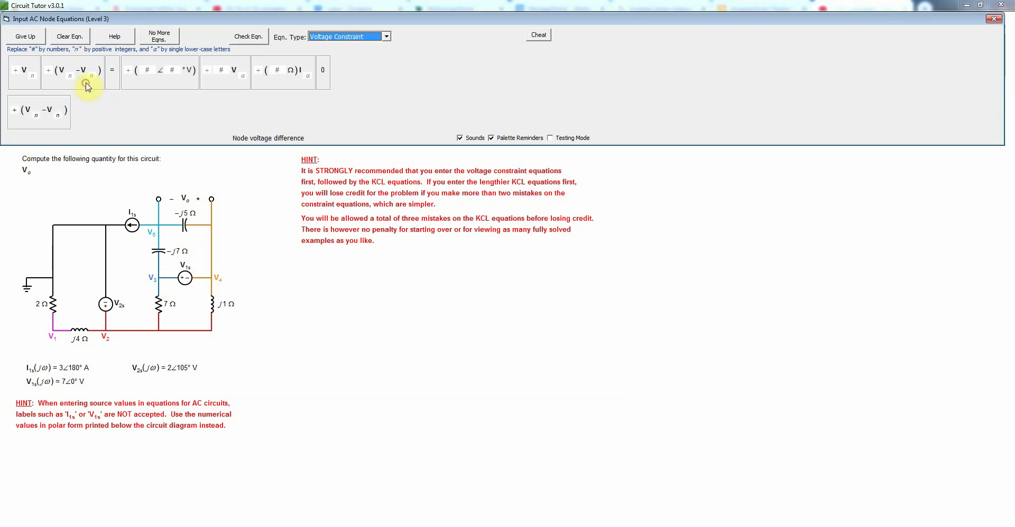
left_click(152, 84)
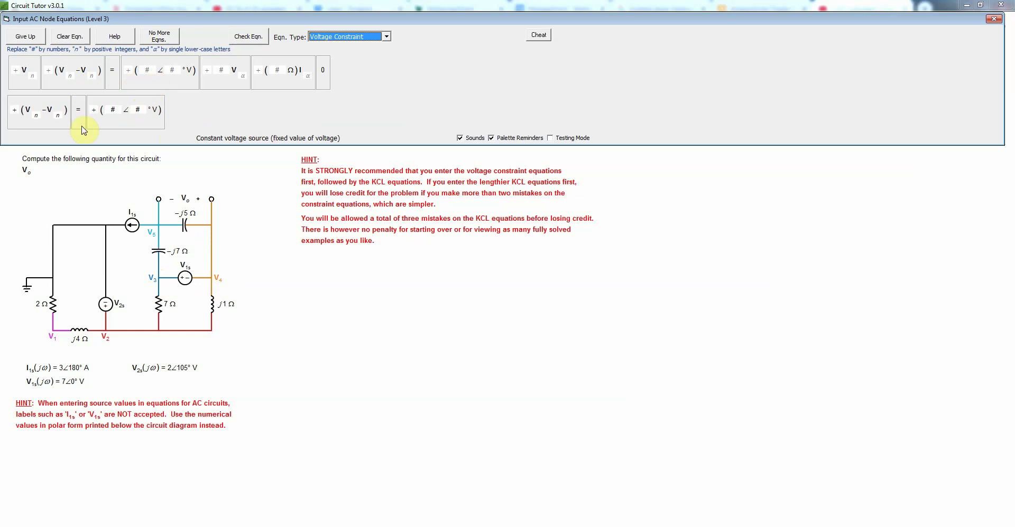
left_click(38, 114)
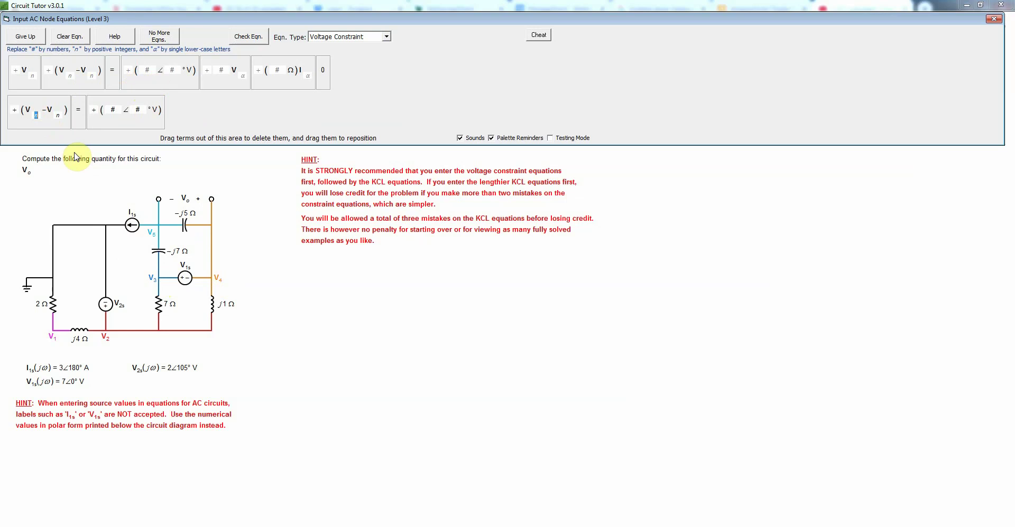
type("3")
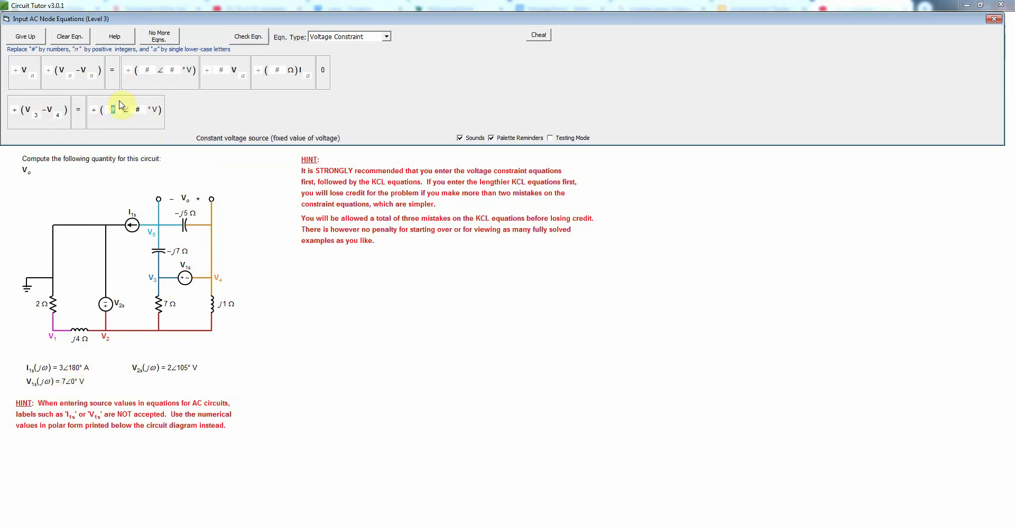
type("7")
left_click(259, 38)
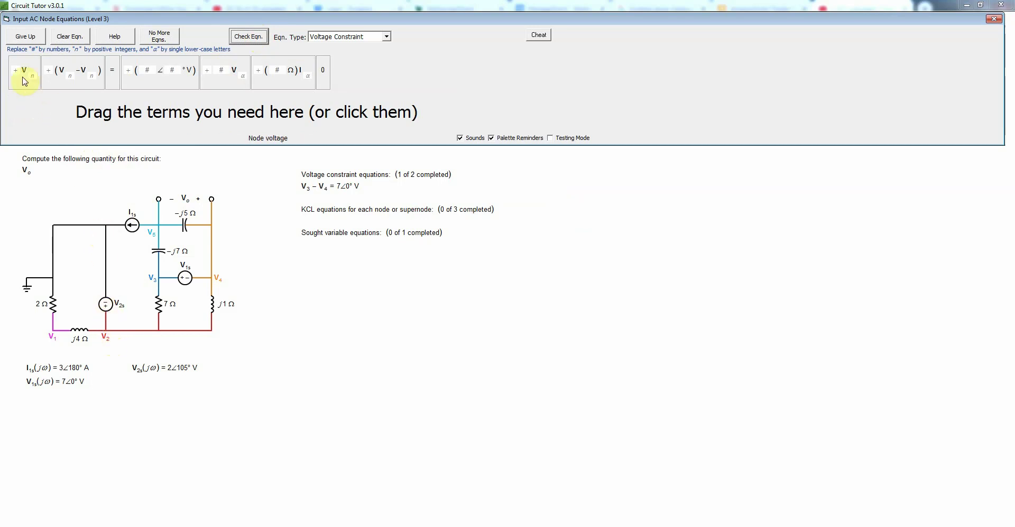
- Build V2 = 2∠105° V from a node-voltage term and a phasor term, then check it
left_click_drag(24, 71, 26, 112)
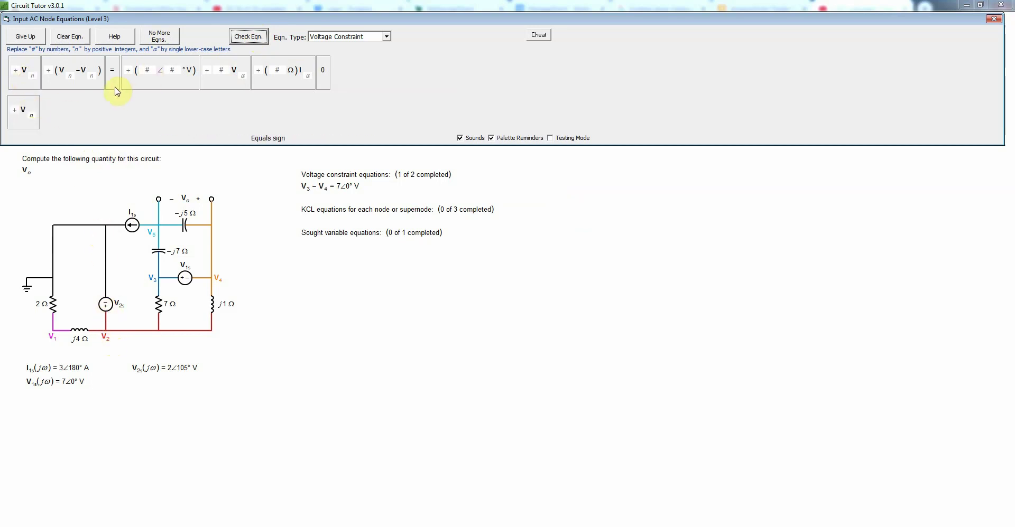
left_click_drag(134, 83, 100, 120)
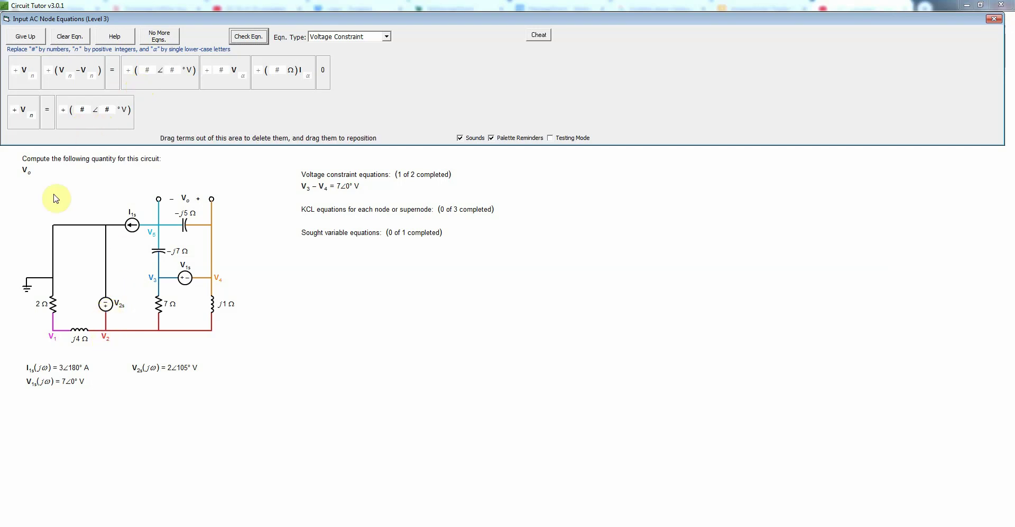
left_click(32, 115)
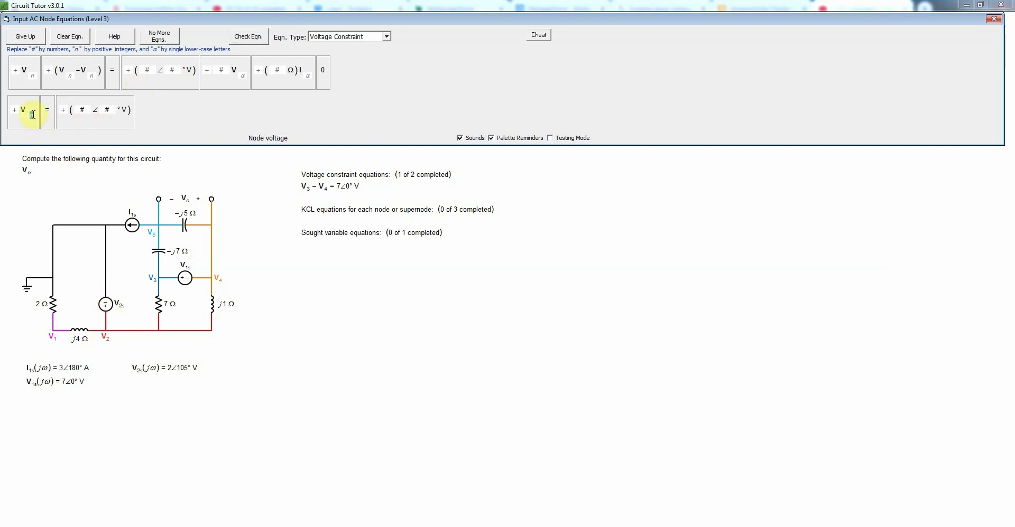
type("2")
left_click(82, 109)
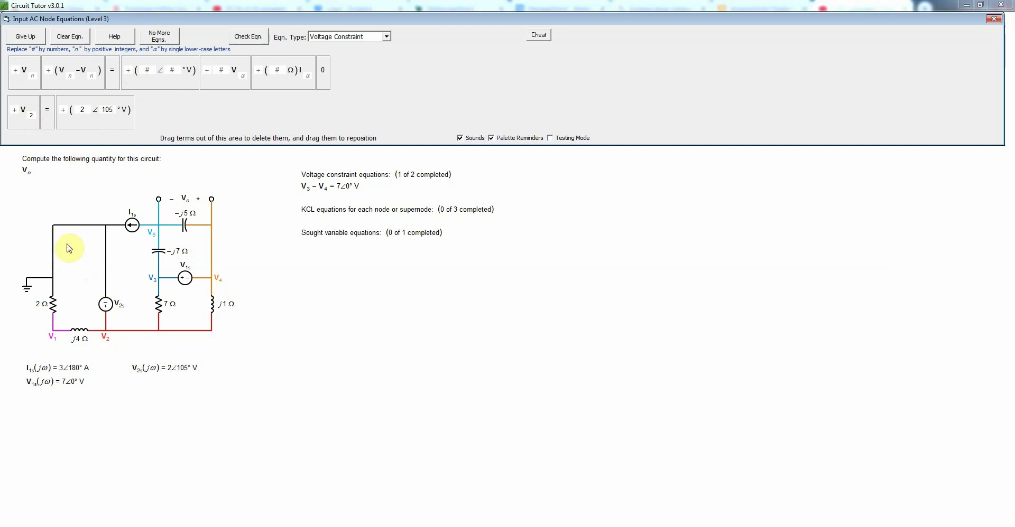
left_click(247, 37)
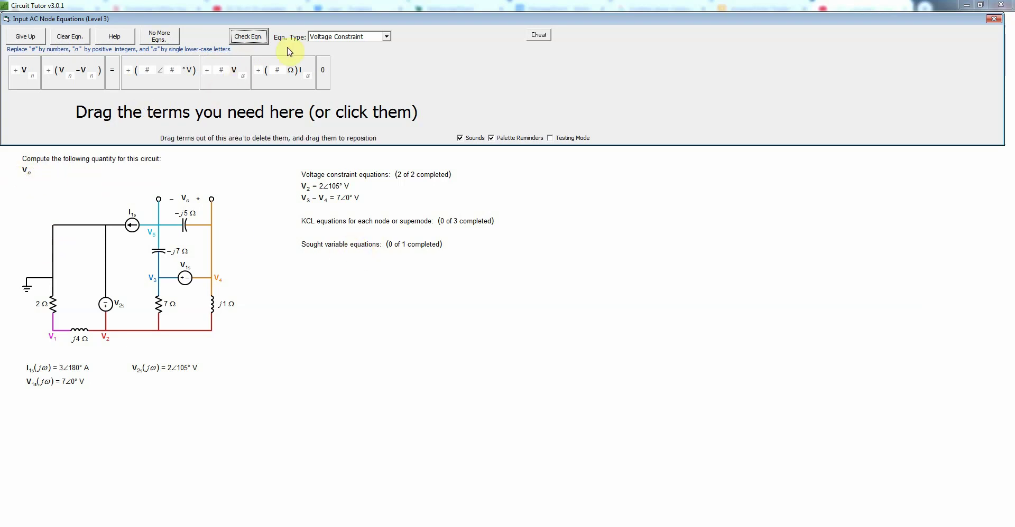
- Switch to Sought Branch Voltage and enter Vo = V4 − V5 for checking
left_click(387, 37)
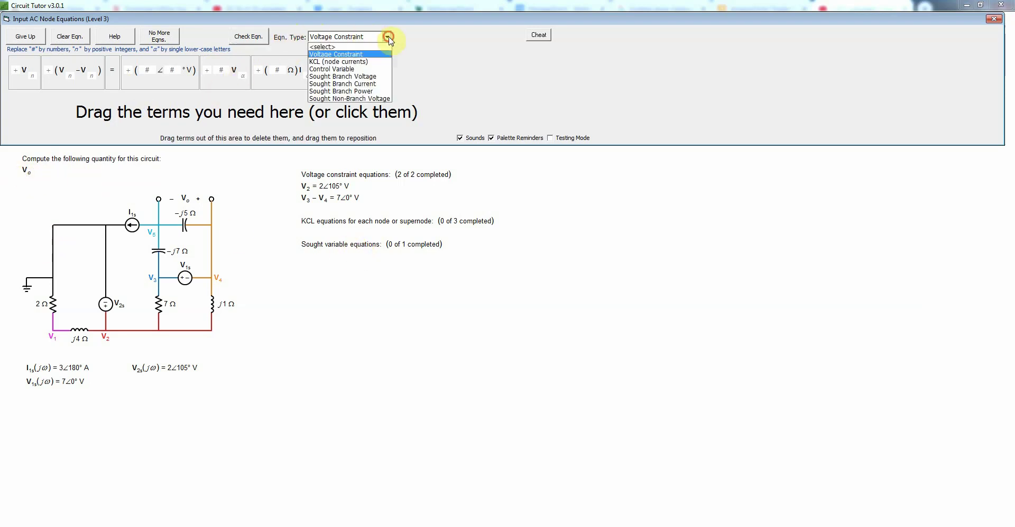
left_click(372, 77)
left_click(22, 73)
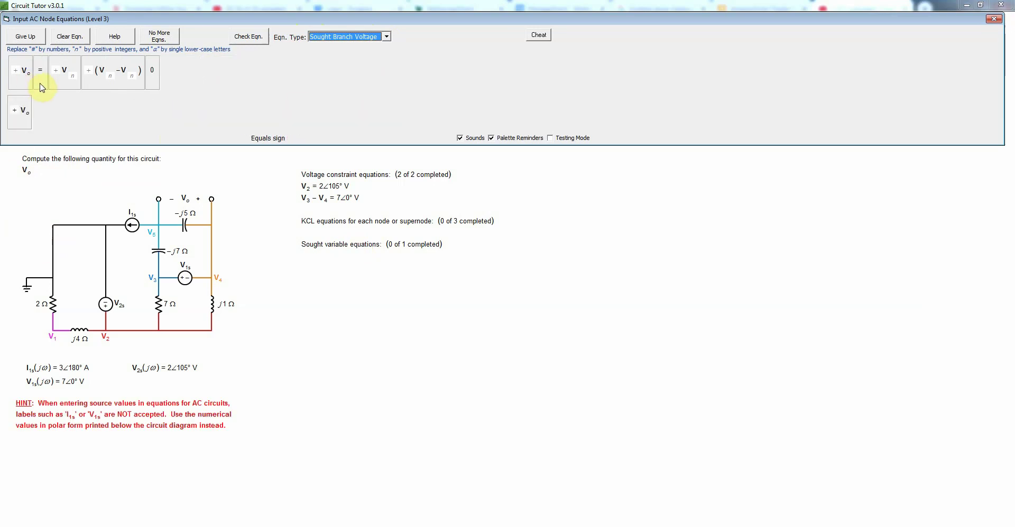
left_click(41, 85)
left_click(132, 81)
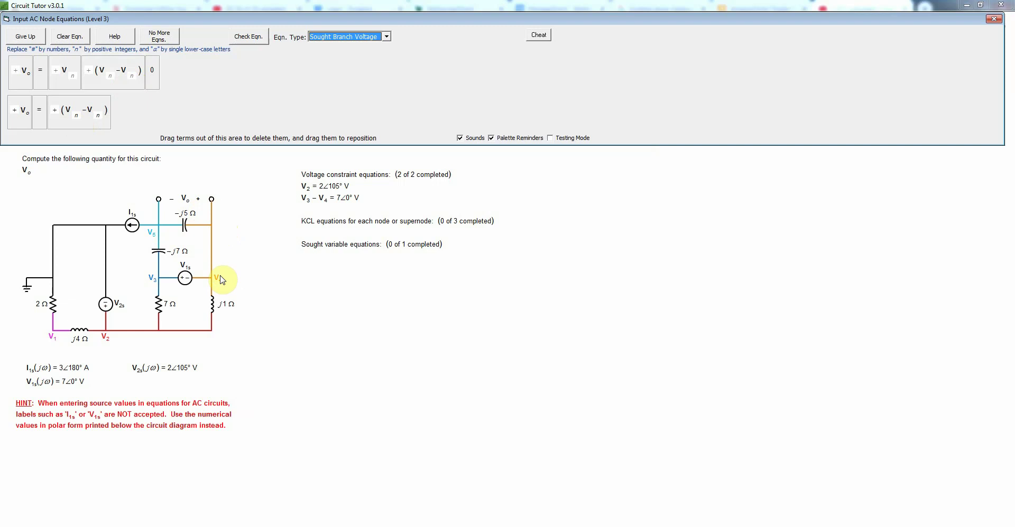
left_click(77, 115)
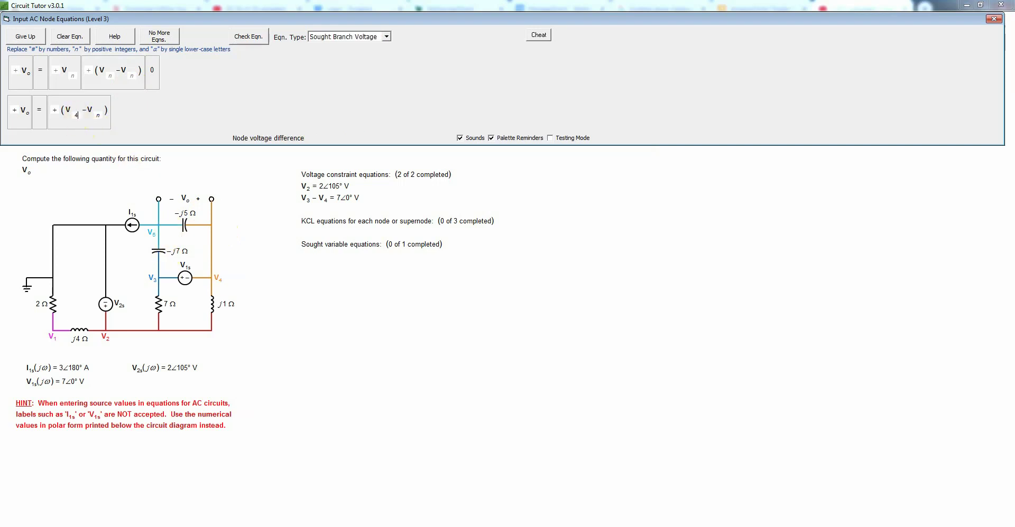
left_click(250, 38)
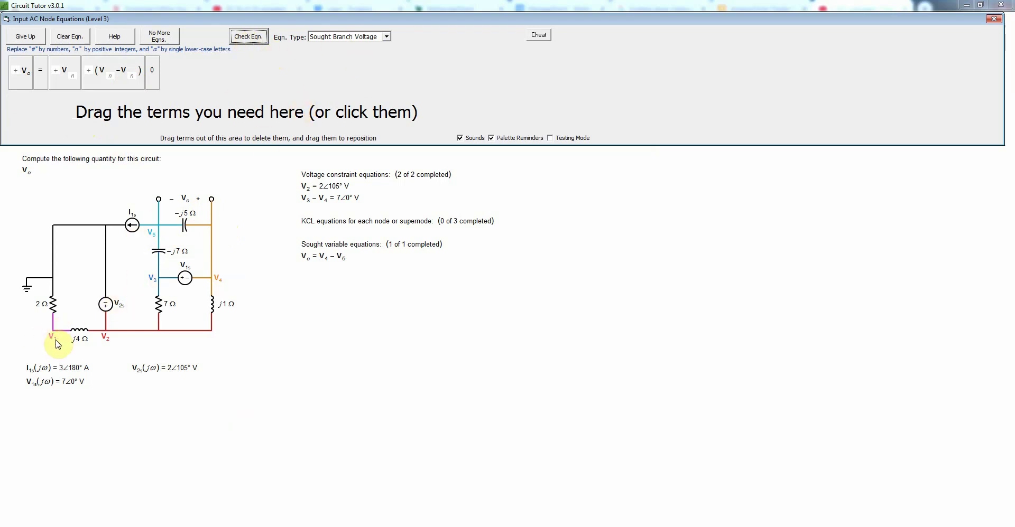
- Switch to KCL and lay out a ground-impedance term and a node-to-node term equal to 0
left_click(385, 37)
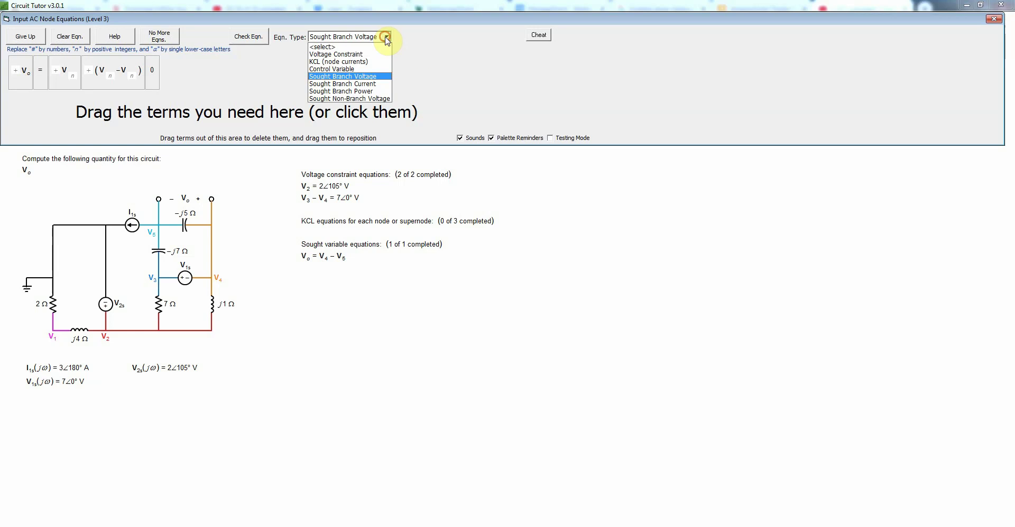
left_click(368, 61)
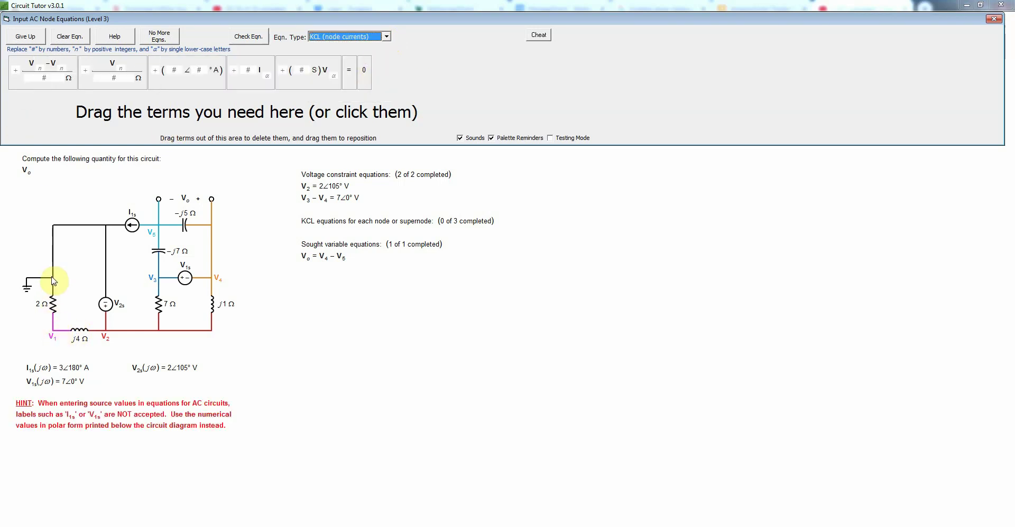
left_click(96, 84)
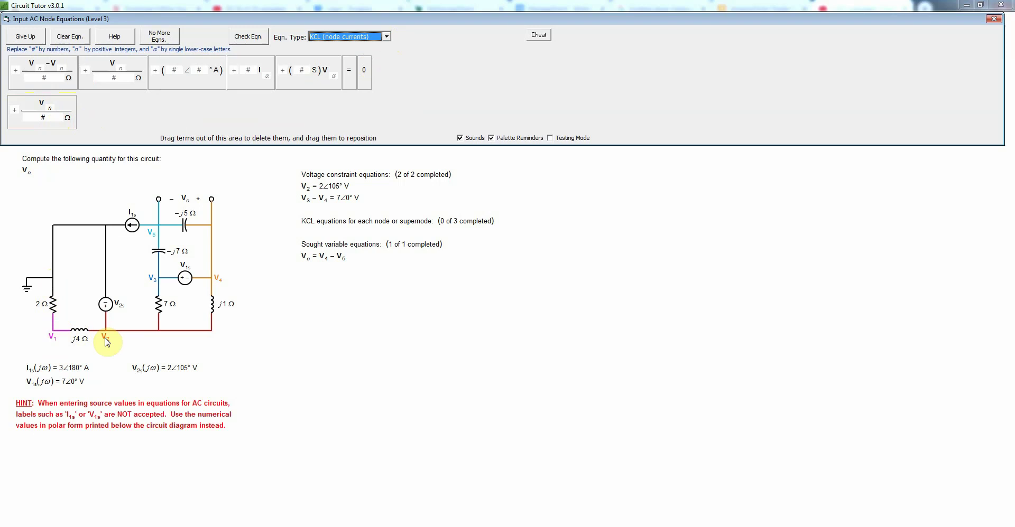
left_click_drag(64, 85, 91, 103)
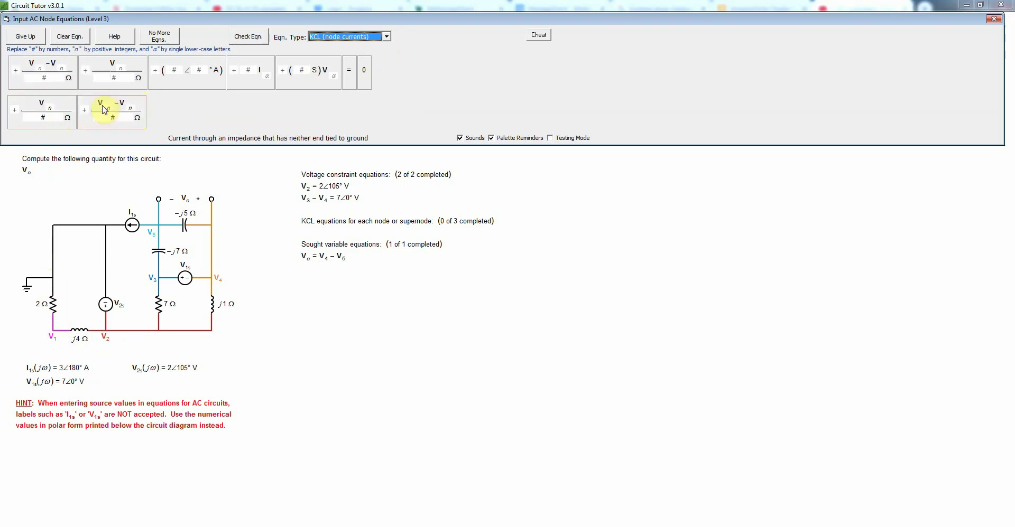
left_click(363, 87)
key("Tab")
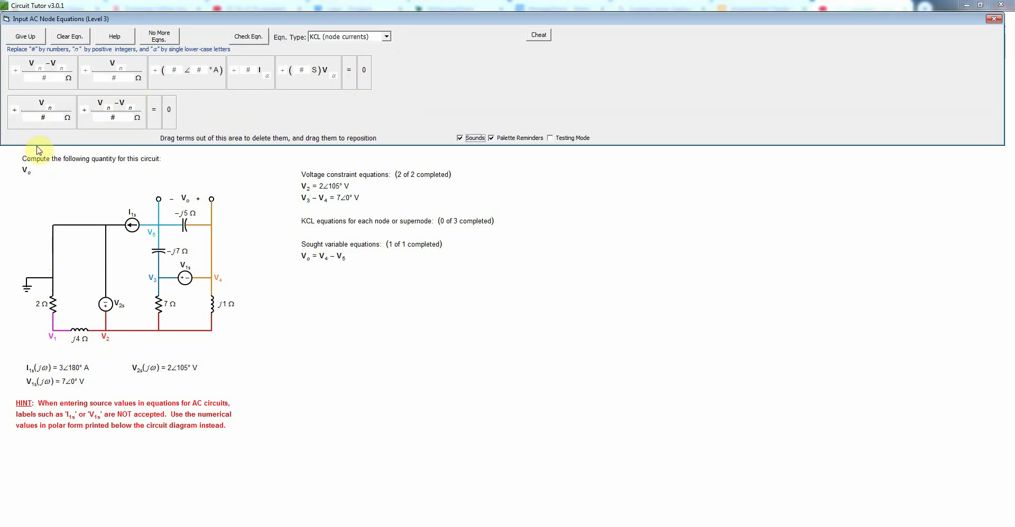
- Fill in V1/2Ω + (V1−V2)/j4Ω and submit the node 1 equation
left_click(51, 107)
type("1")
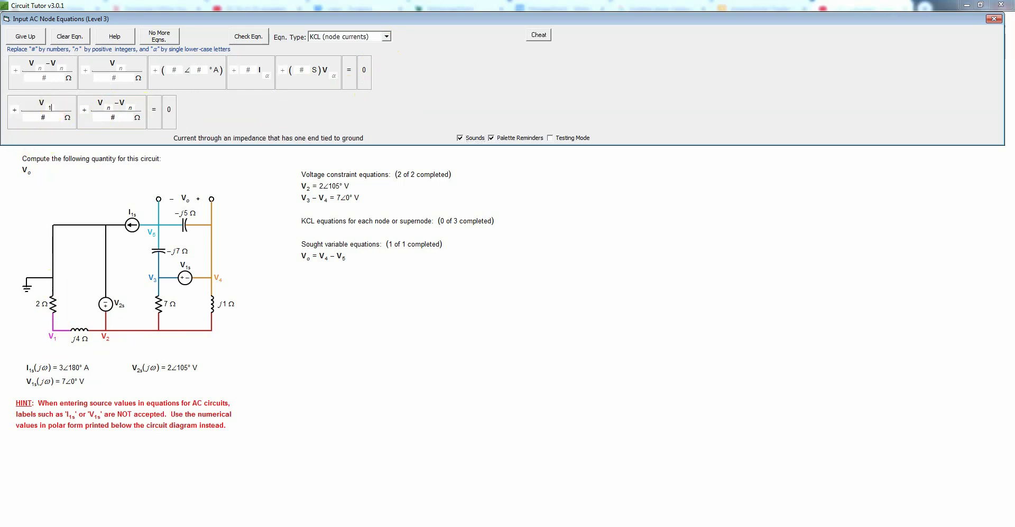
key("Tab")
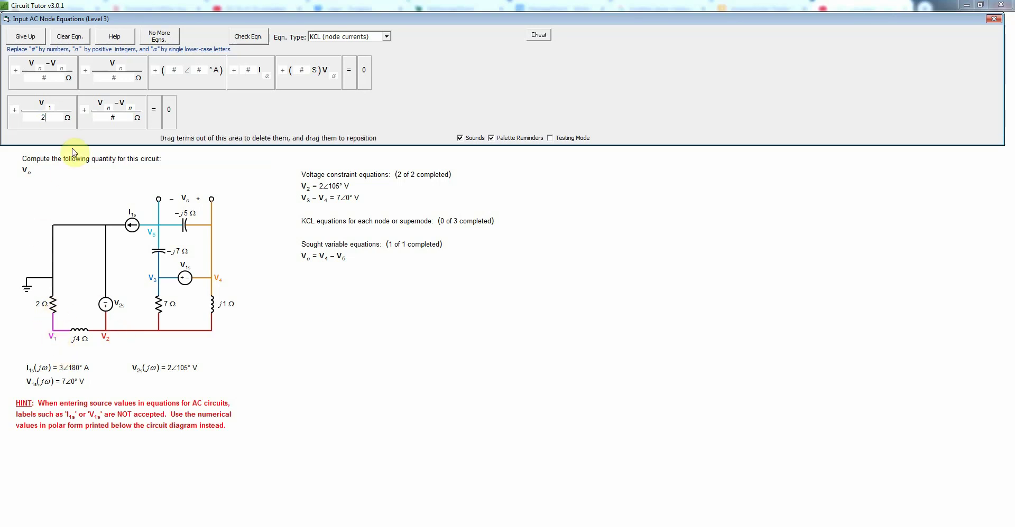
left_click(107, 105)
type("1")
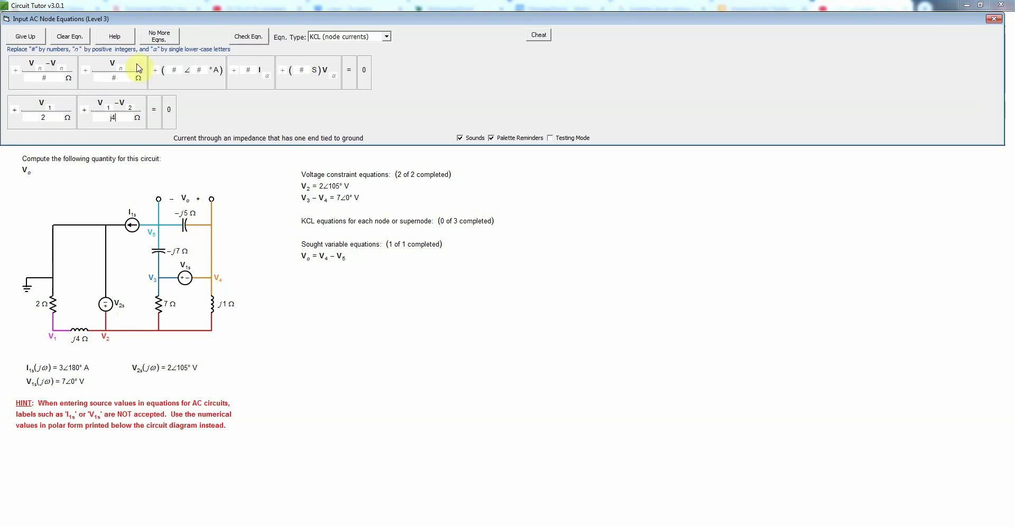
left_click(257, 42)
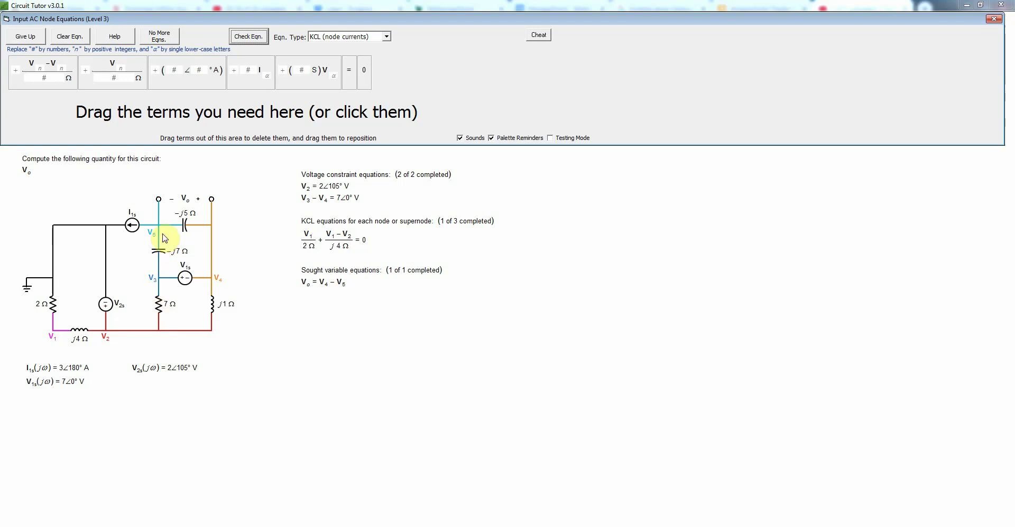
- Lay out four (Vn−Vn)/#Ω current terms set equal to 0
left_click(56, 87)
left_click(56, 88)
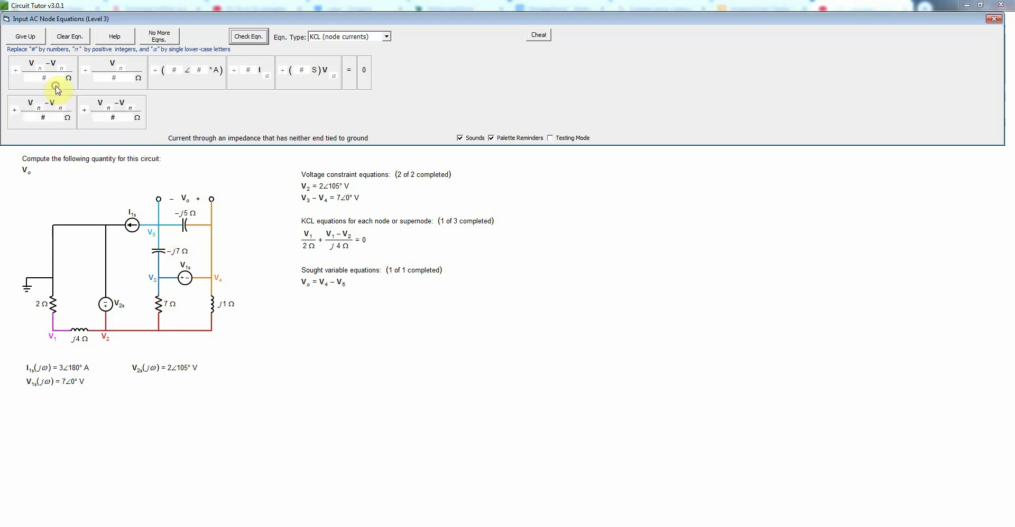
left_click(56, 87)
left_click(56, 87)
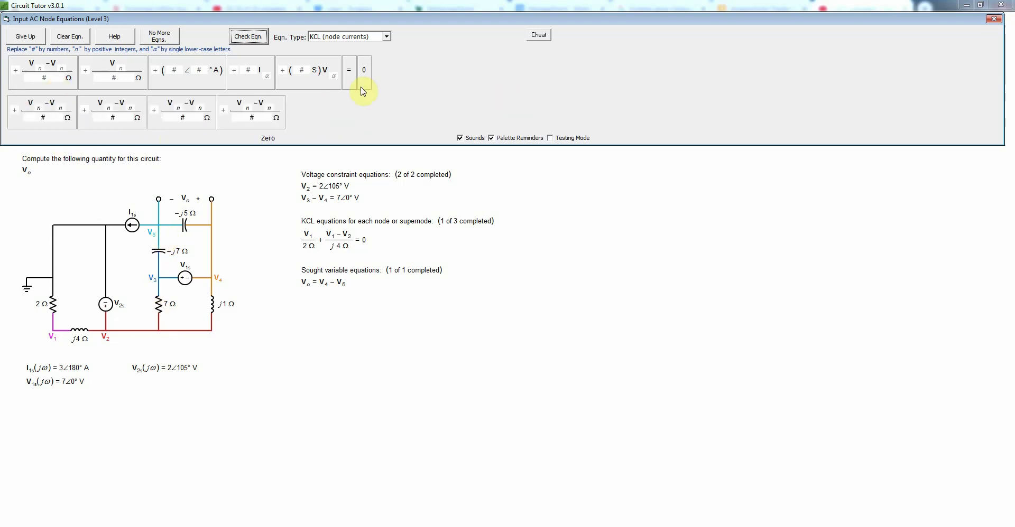
left_click(350, 84)
left_click(364, 85)
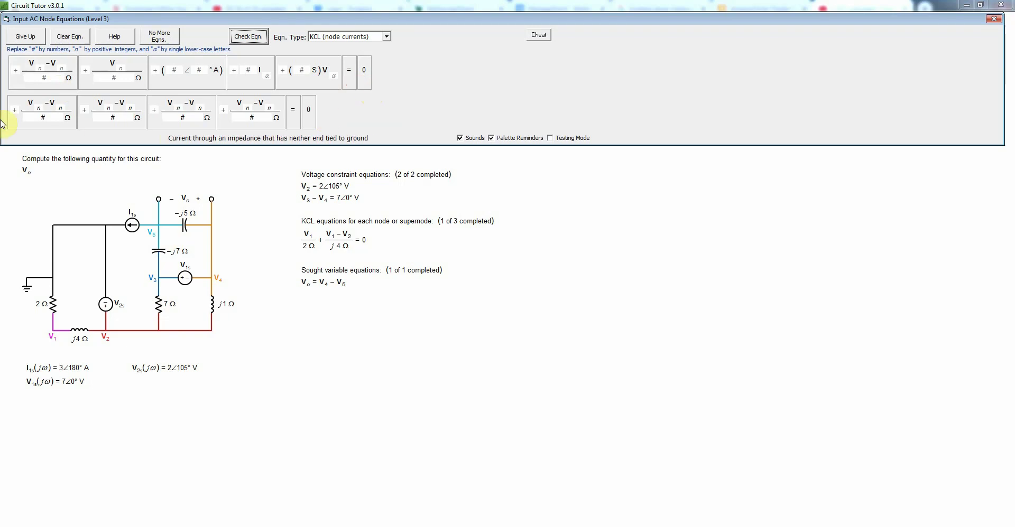
- Fill the first two terms as (V3−V2)/7Ω and (V3−V5)/−j7Ω
left_click(40, 108)
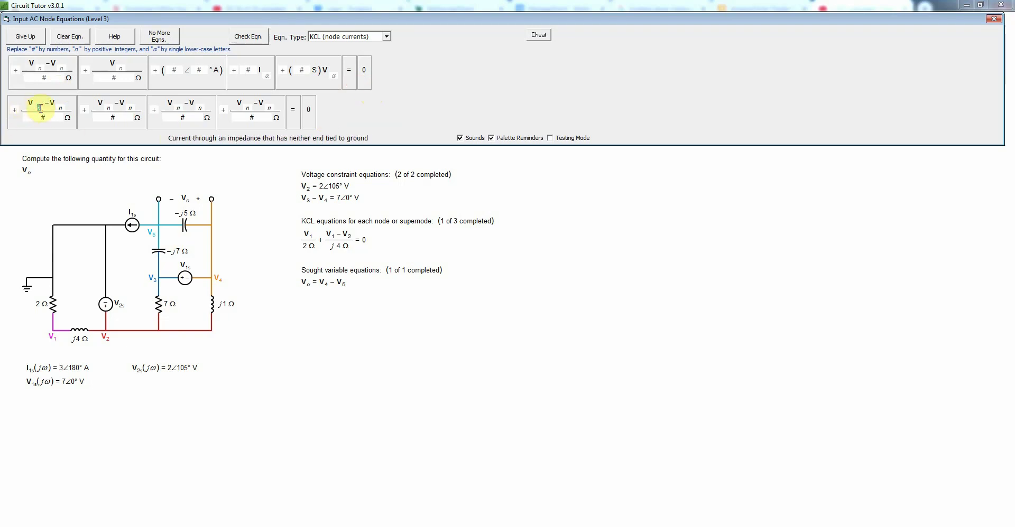
type("3")
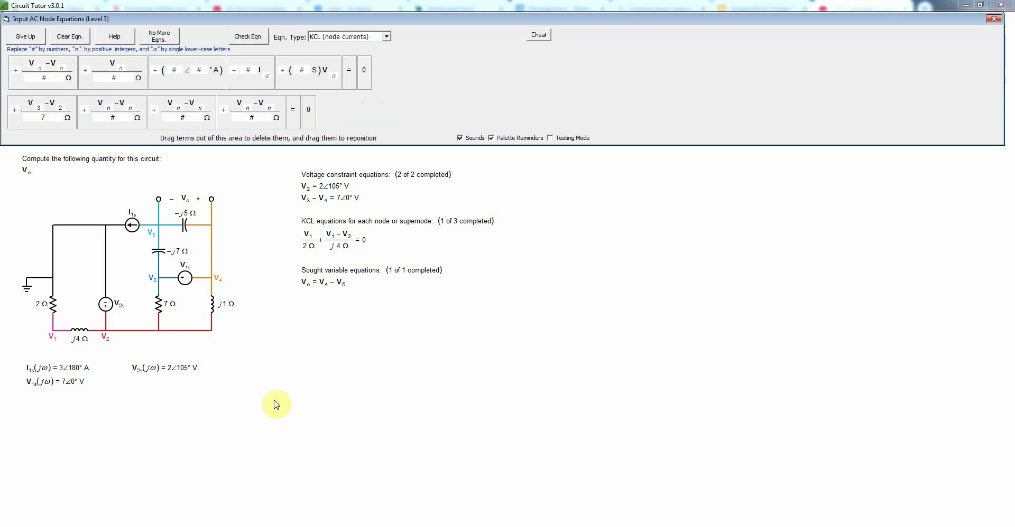
type("7")
left_click(112, 110)
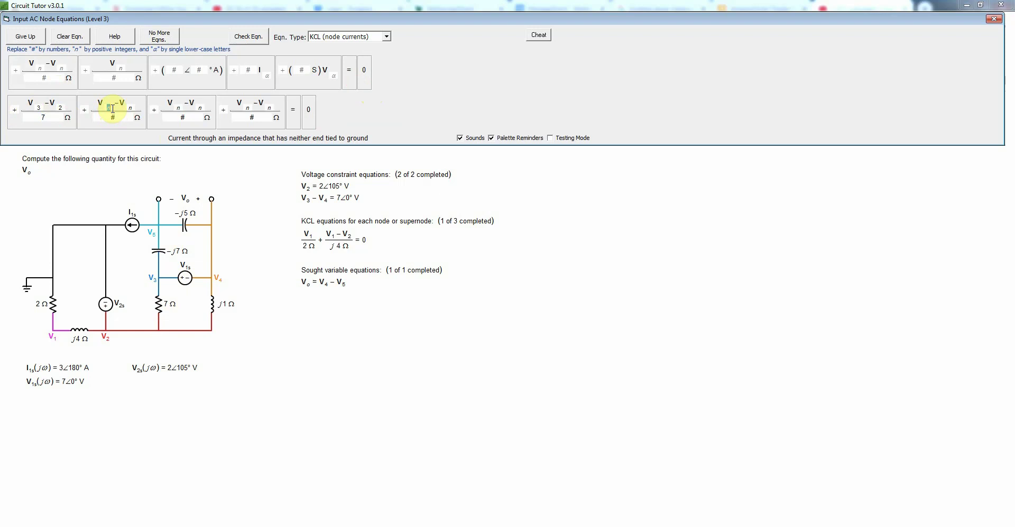
type("3")
type("-j7")
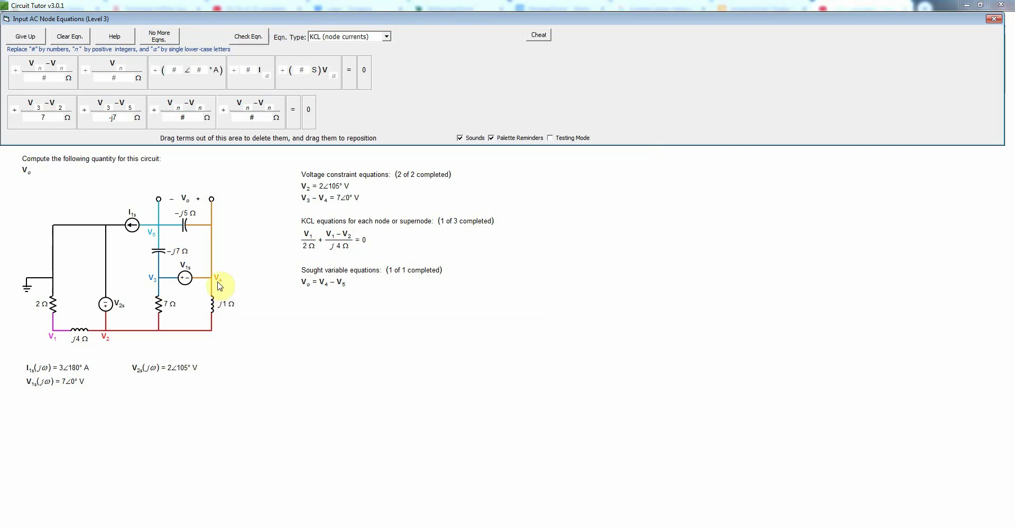
- Complete (V4−V2)/j1Ω and (V4−V5)/−j5Ω and submit the supernode equation
left_click(179, 107)
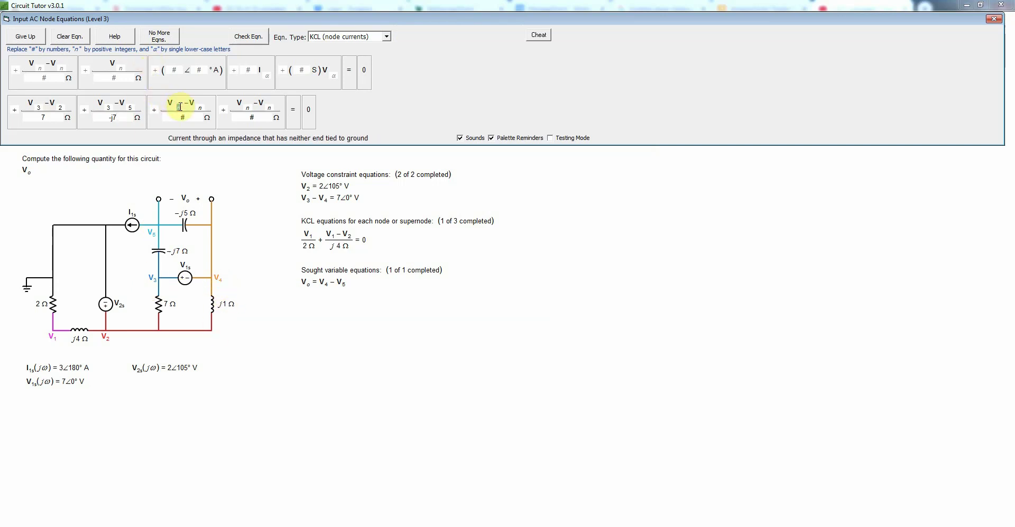
type("4")
type("4")
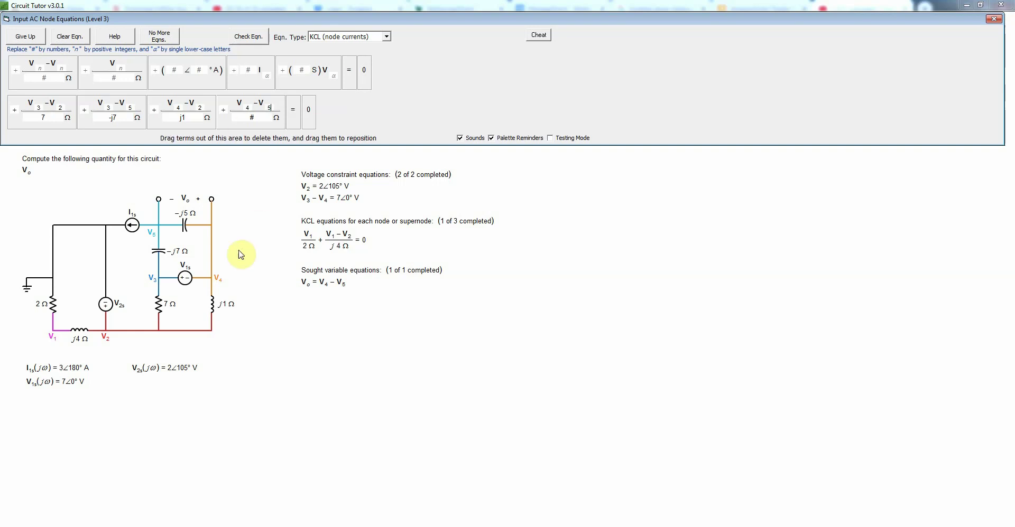
left_click(257, 116)
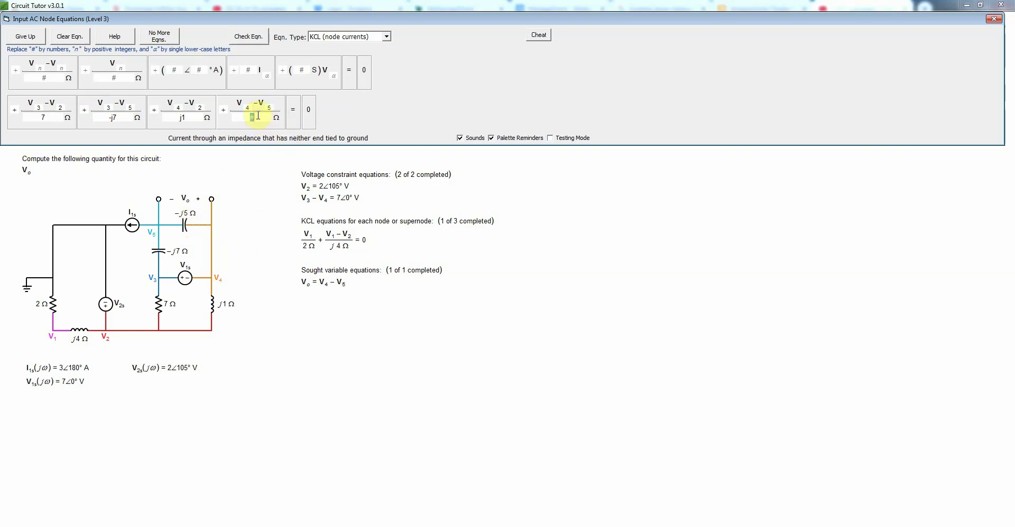
type("-j5")
type("5")
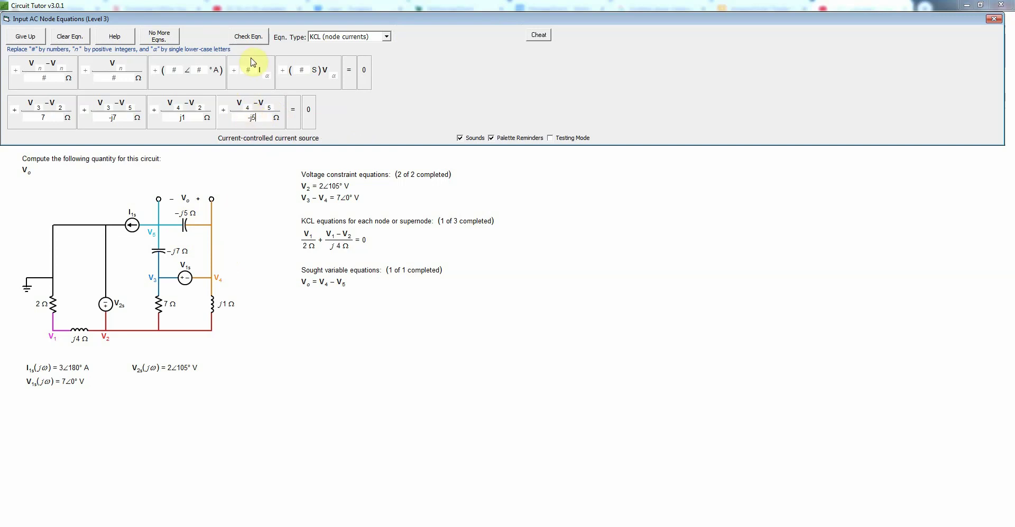
left_click(262, 36)
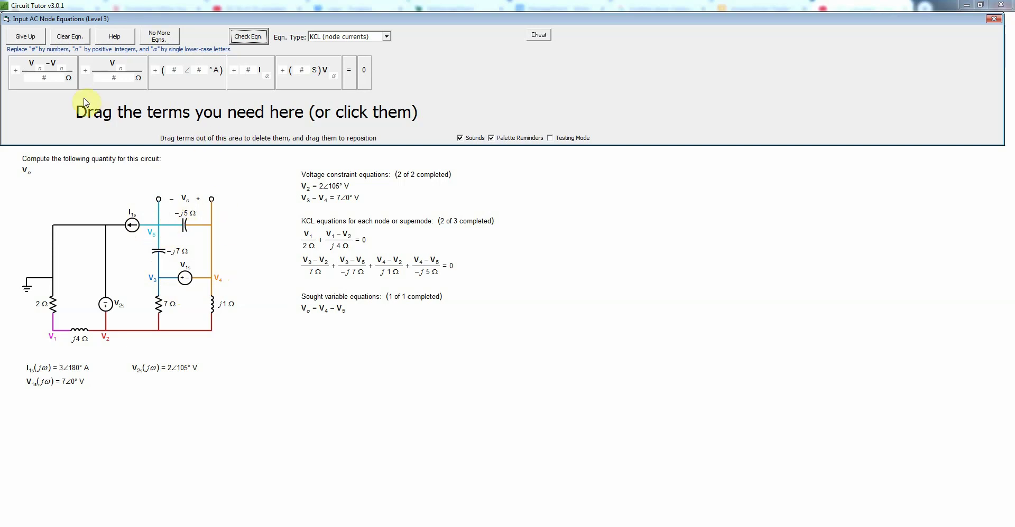
- Lay out a current-source term and two (Vn−Vn)/#Ω terms equal to 0
left_click(205, 82)
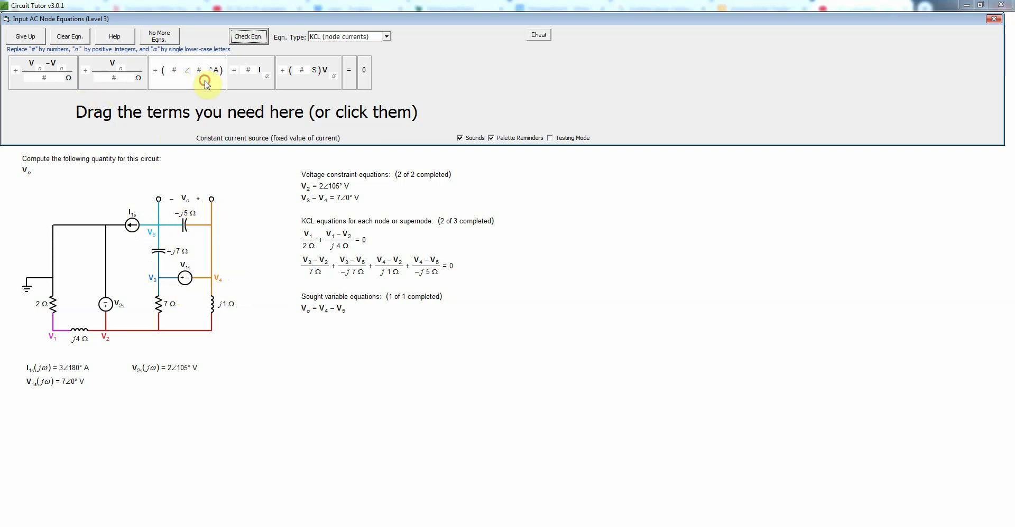
left_click(69, 85)
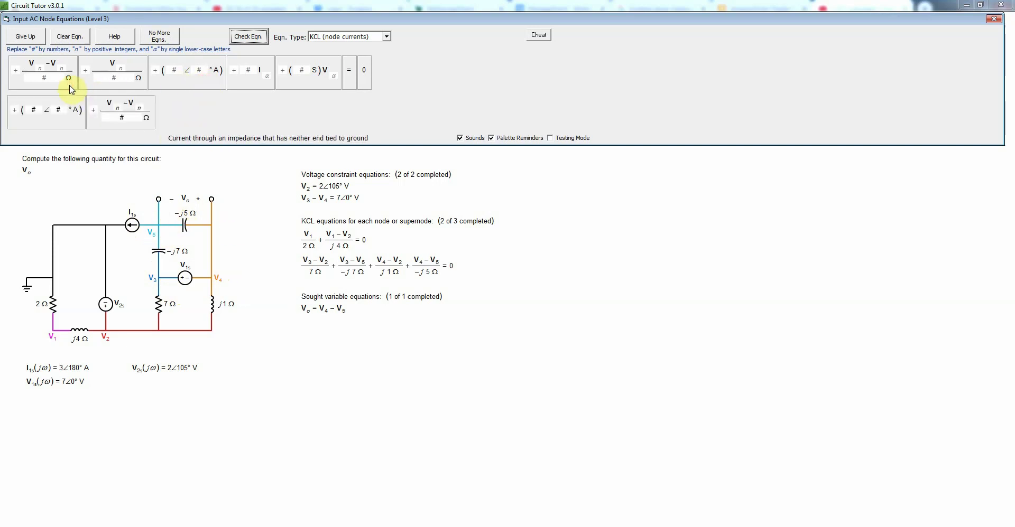
left_click(70, 88)
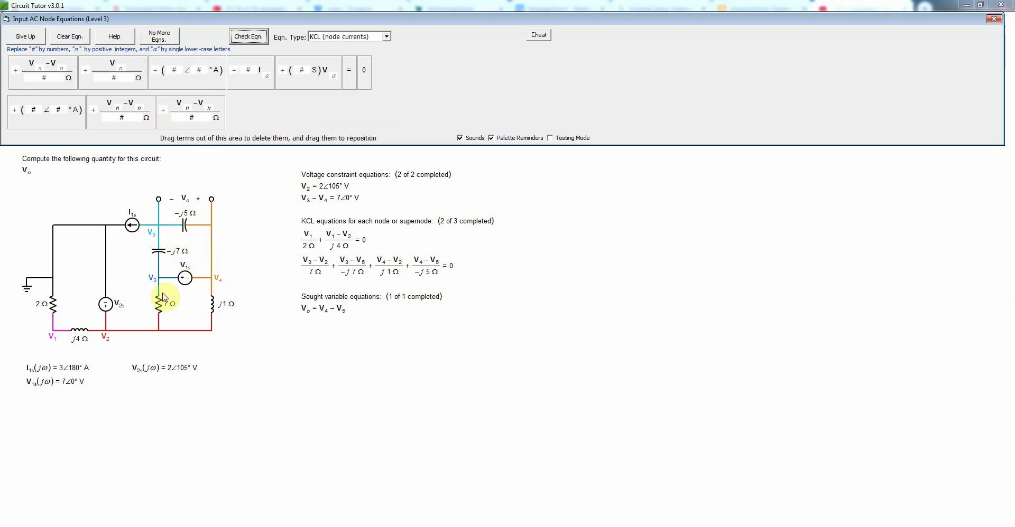
left_click(347, 85)
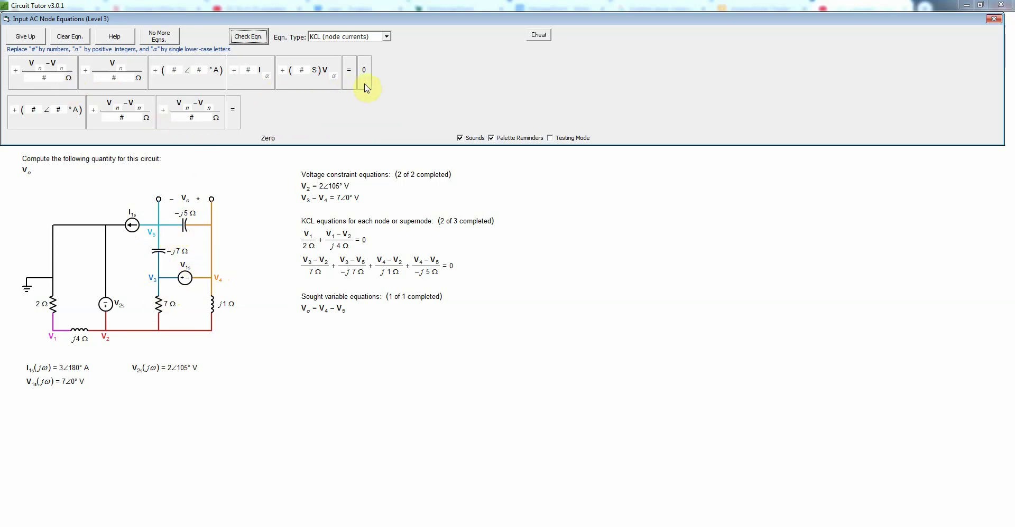
left_click(366, 84)
- Fill in 3∠180° A, (V5−V3)/−j7Ω and (V5−V4)/−j5Ω, then check the equation
left_click(33, 109)
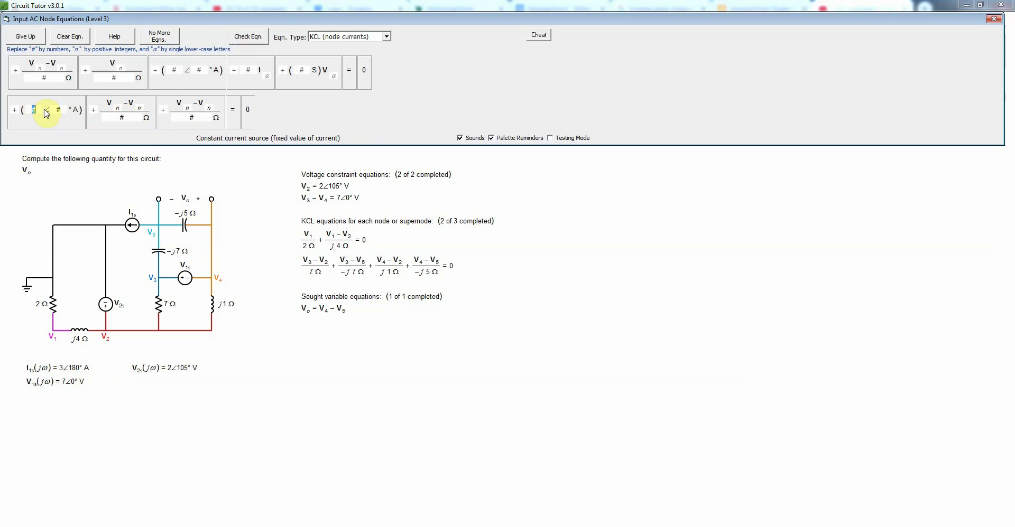
type("3")
key("Tab")
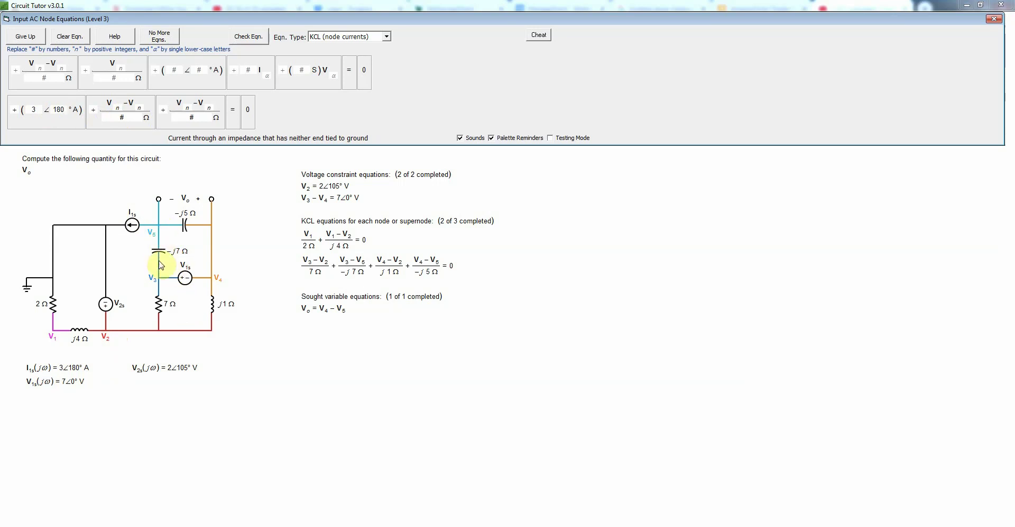
left_click(116, 106)
type("5")
type("-j7")
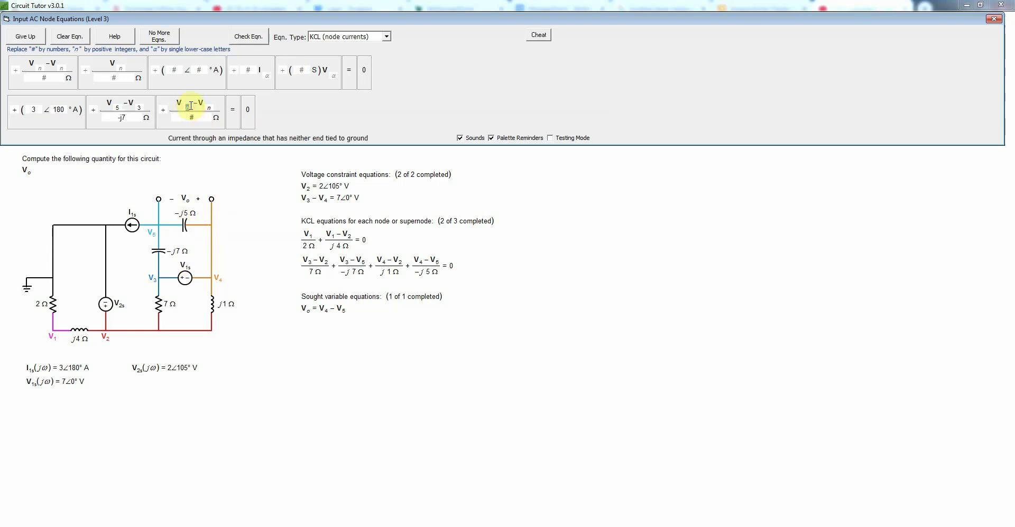
type("5")
left_click(200, 119)
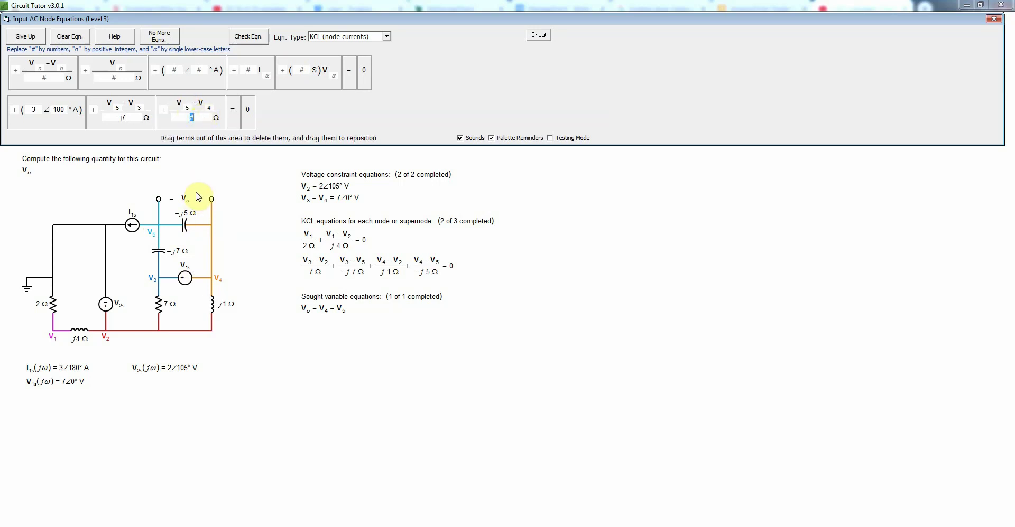
type("-j5")
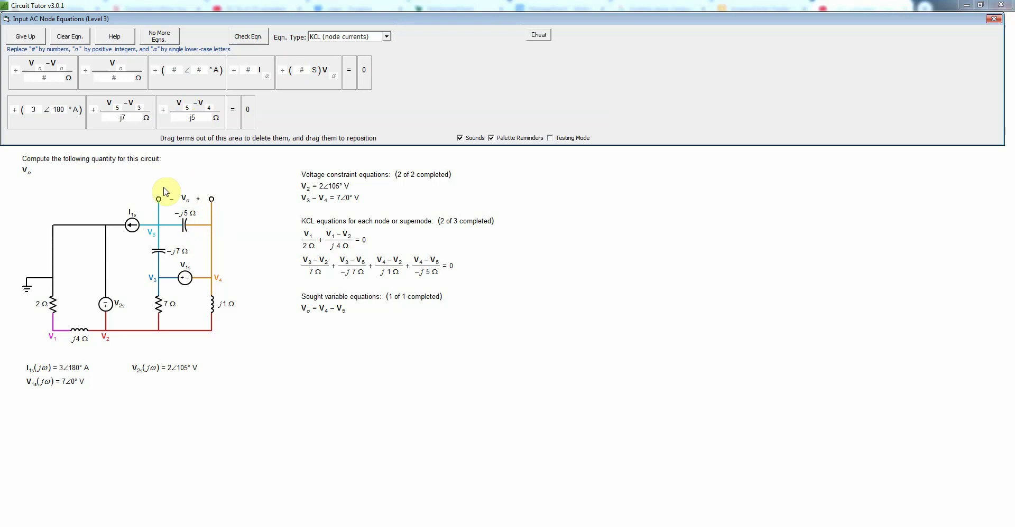
left_click(256, 39)
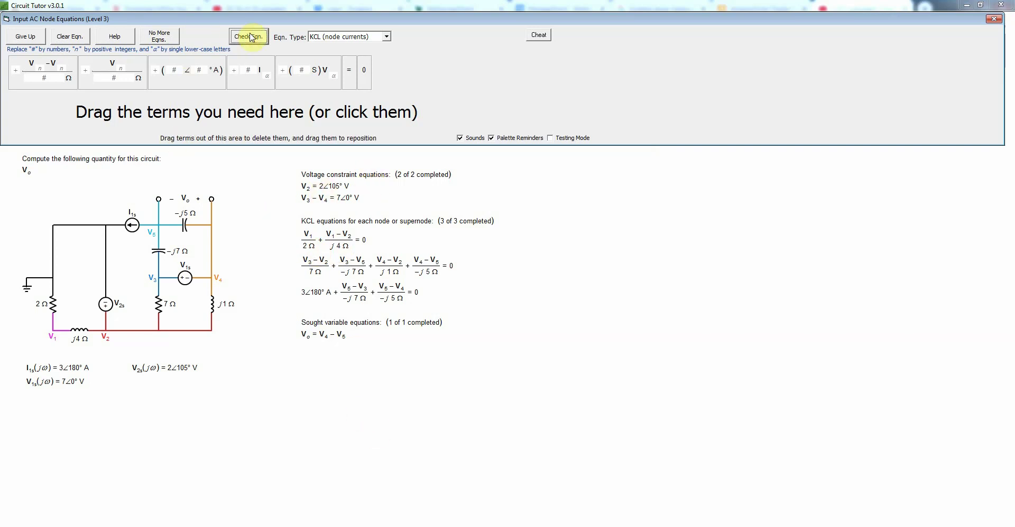
- Declare No More Eqns. to finish the level
left_click(157, 36)
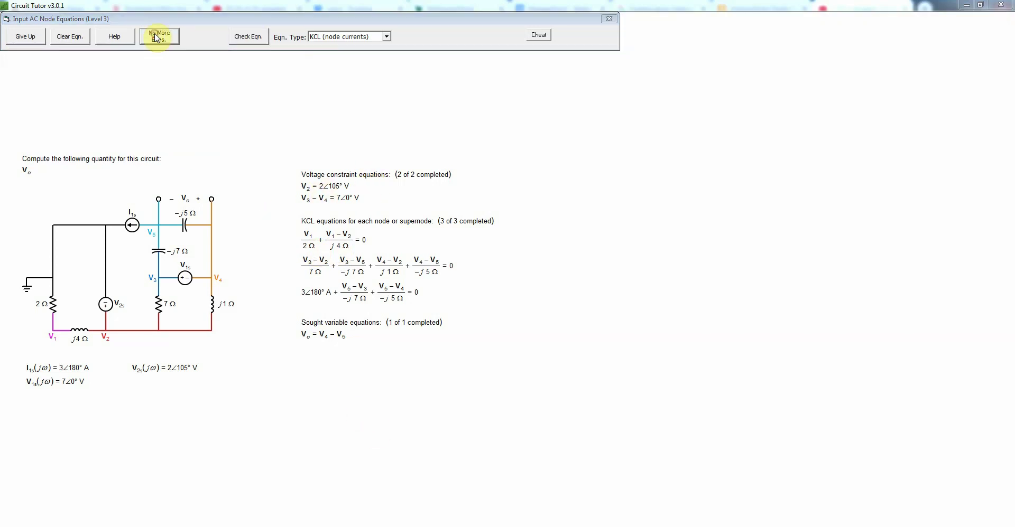